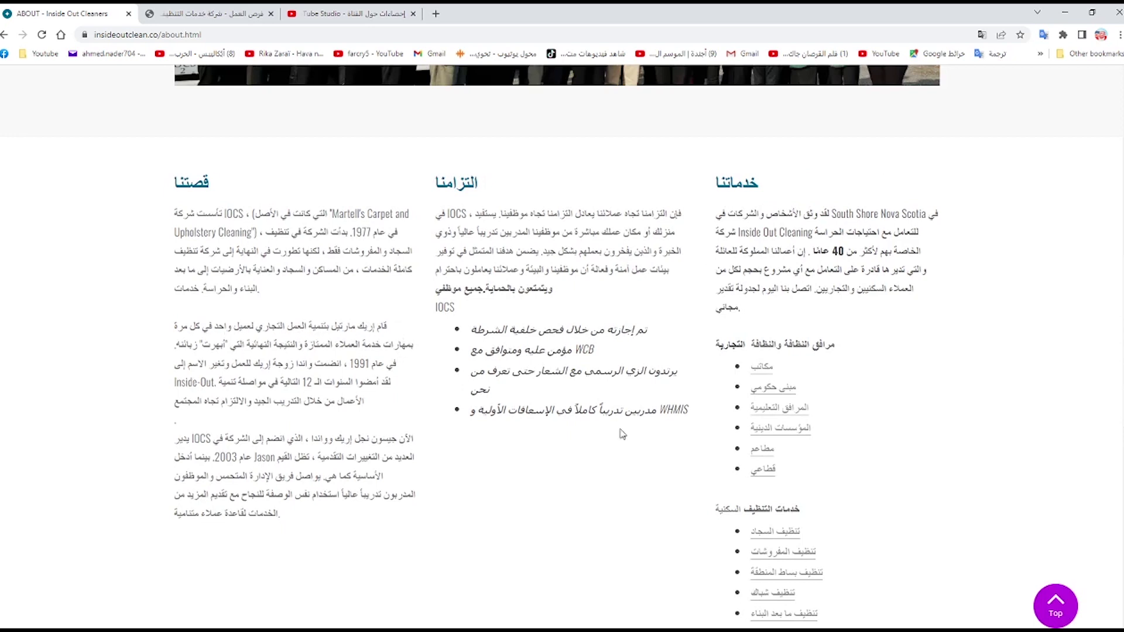
- Scroll back to the top of the Arabic-translated About page
scroll(635, 434, "up", 10)
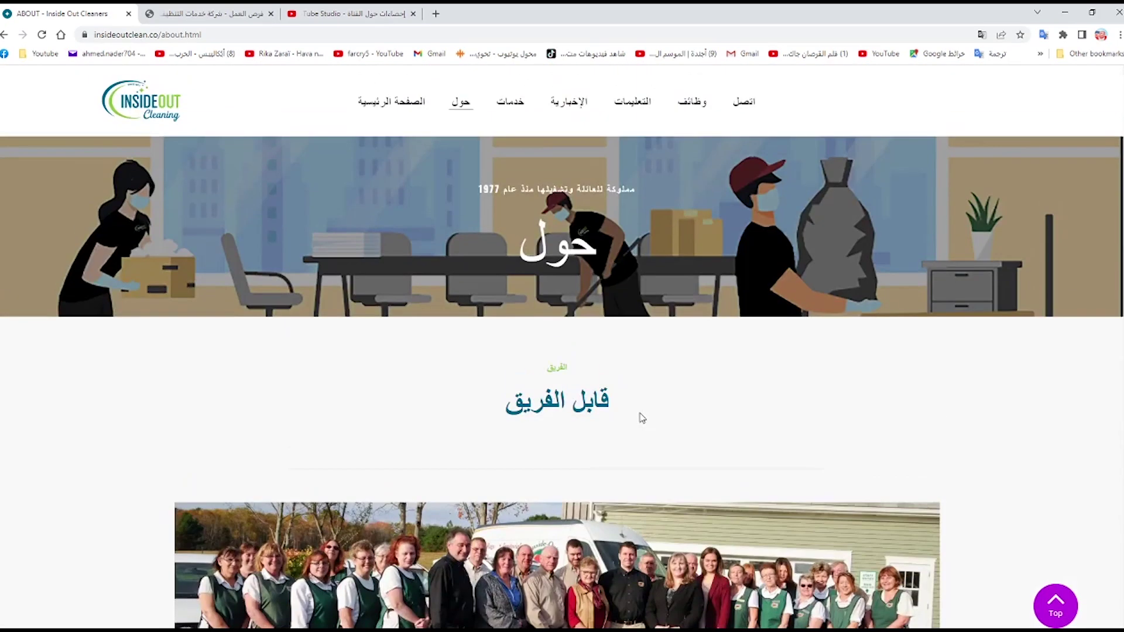
mouse_move(494, 96)
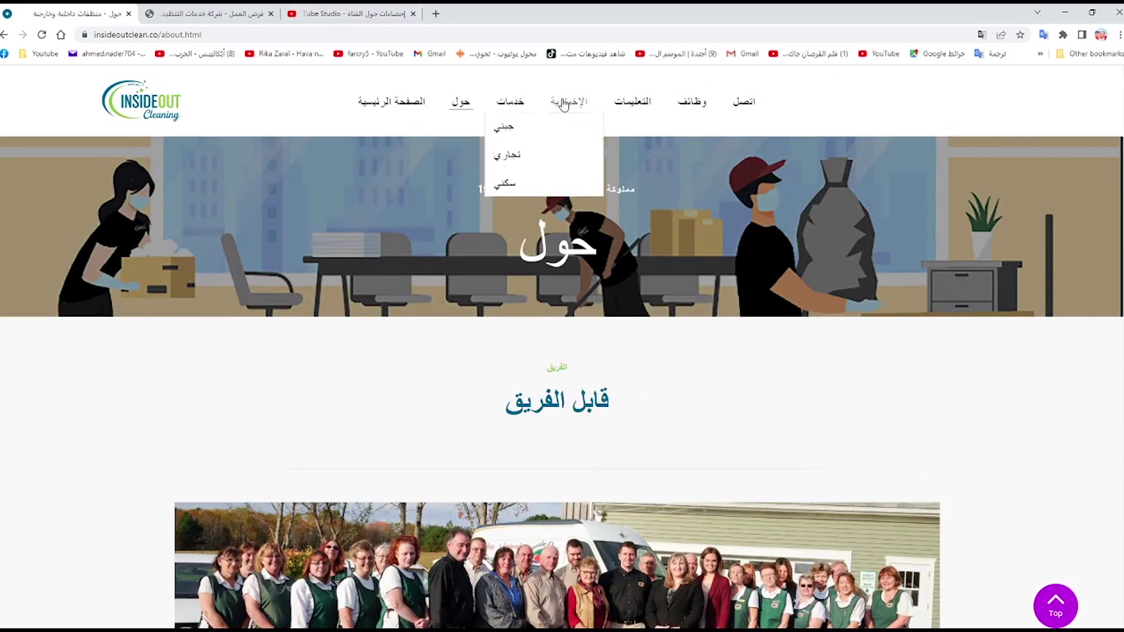
- Go from the Careers page to the current job openings listing on cleaningjobs.co
left_click(701, 105)
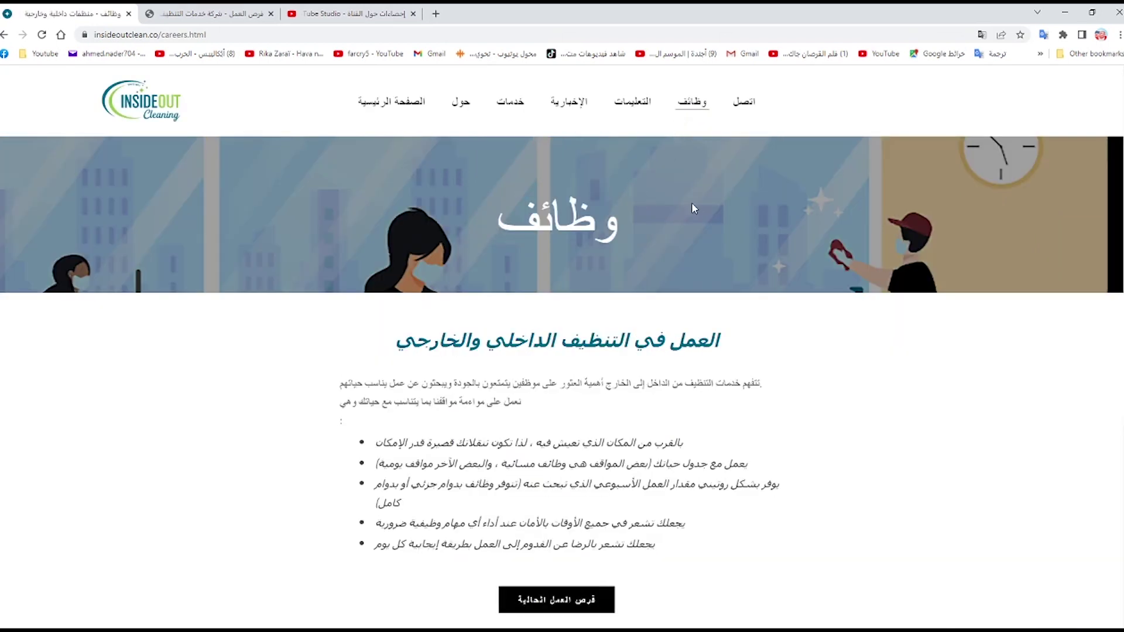
scroll(694, 211, "down", 5)
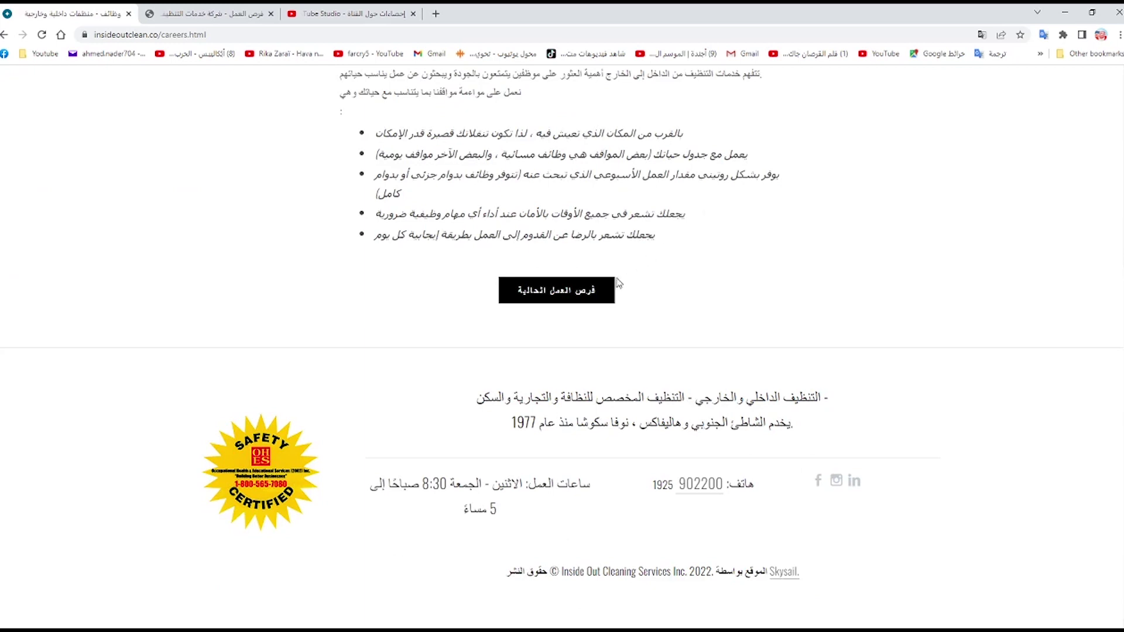
left_click(582, 302)
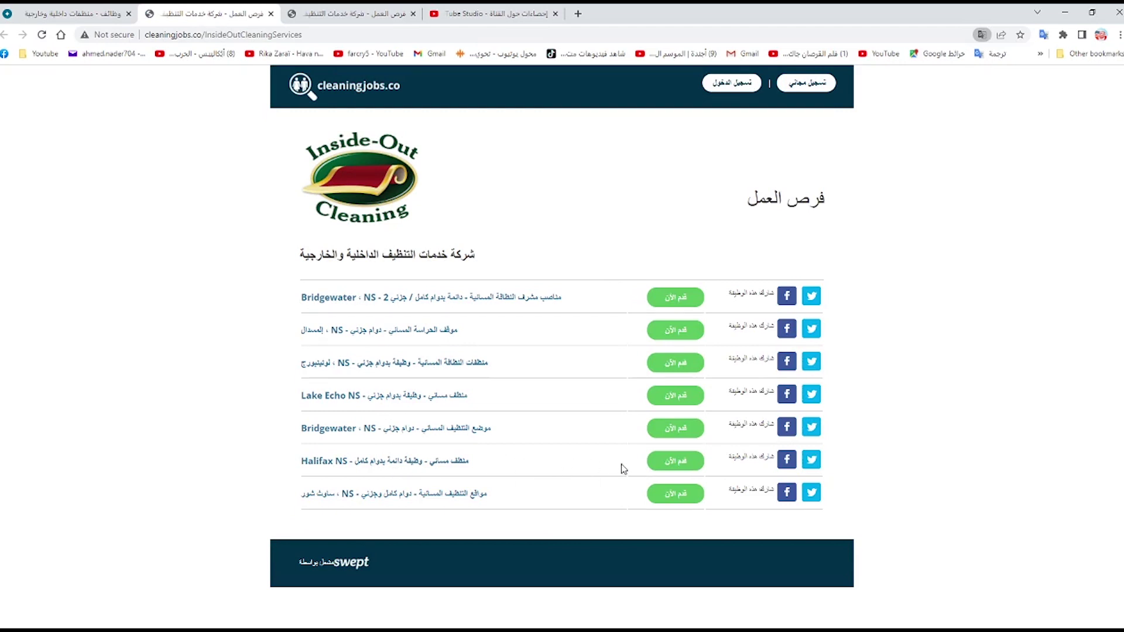
- Open the Halifax NS full-time evening cleaner posting and start its application
left_click(671, 462)
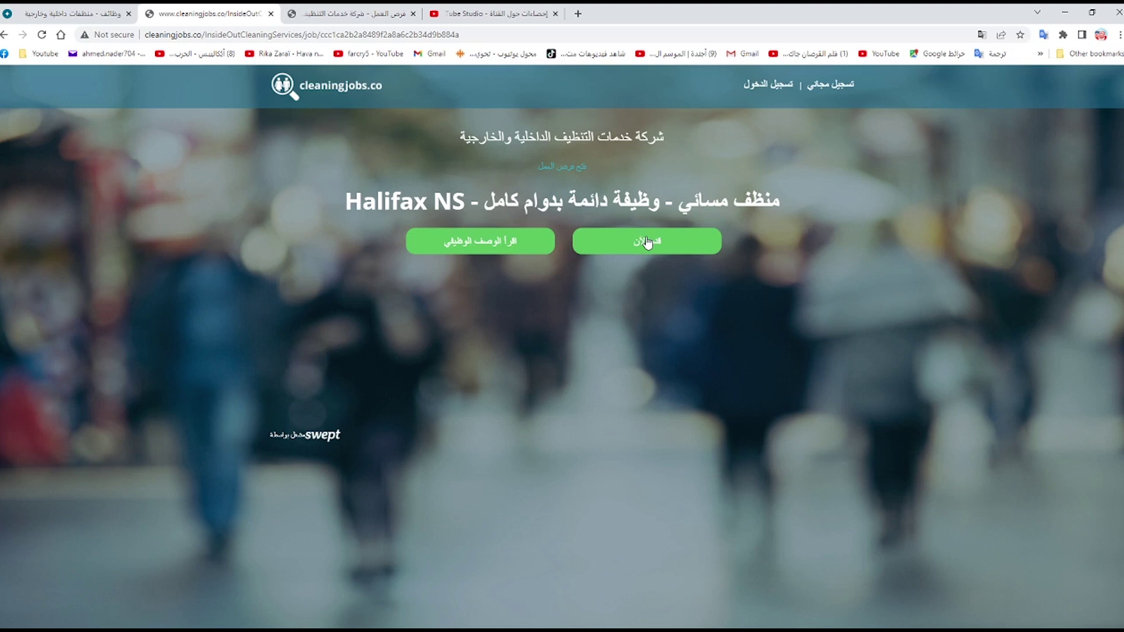
left_click(647, 242)
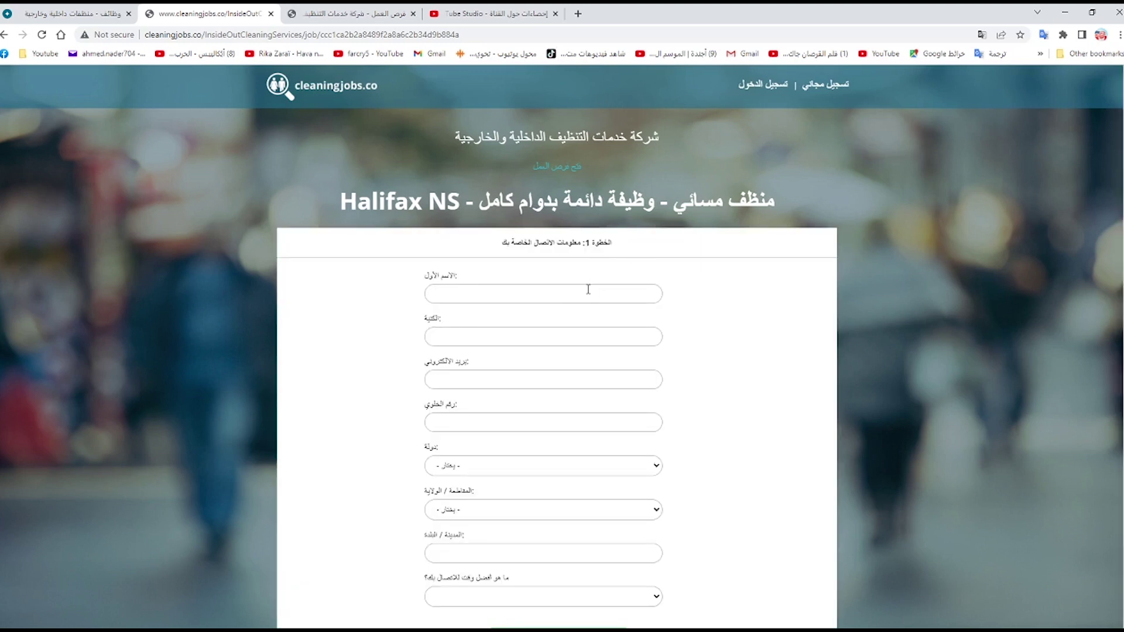
- Enter the applicant's first name, last name and Yahoo e-mail address, correcting a stray character
left_click(588, 289)
left_click(519, 344)
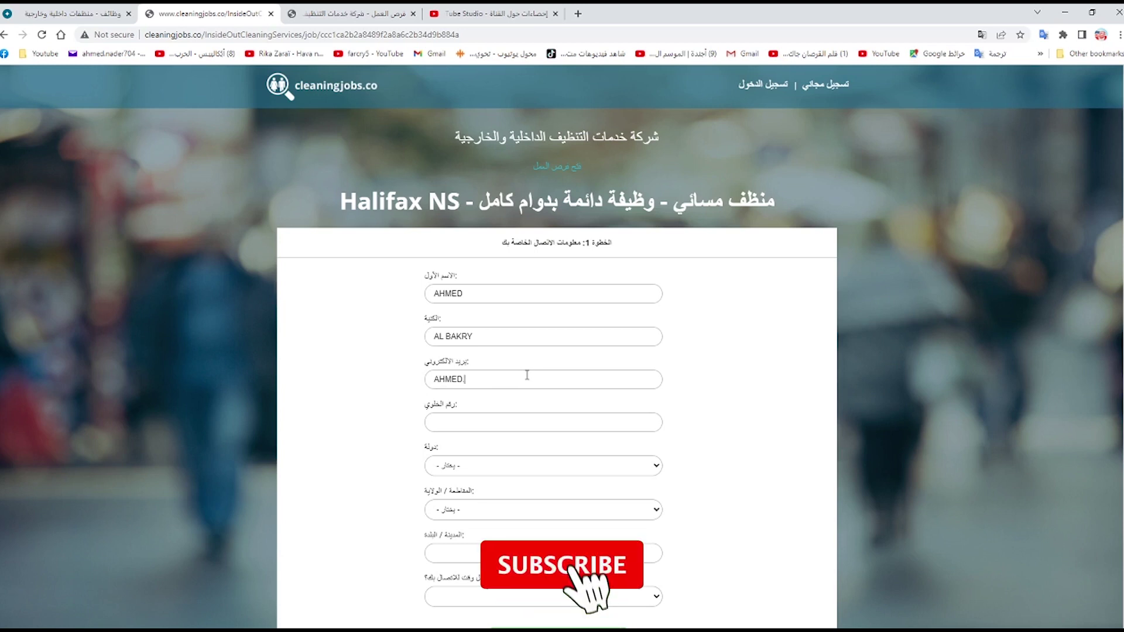
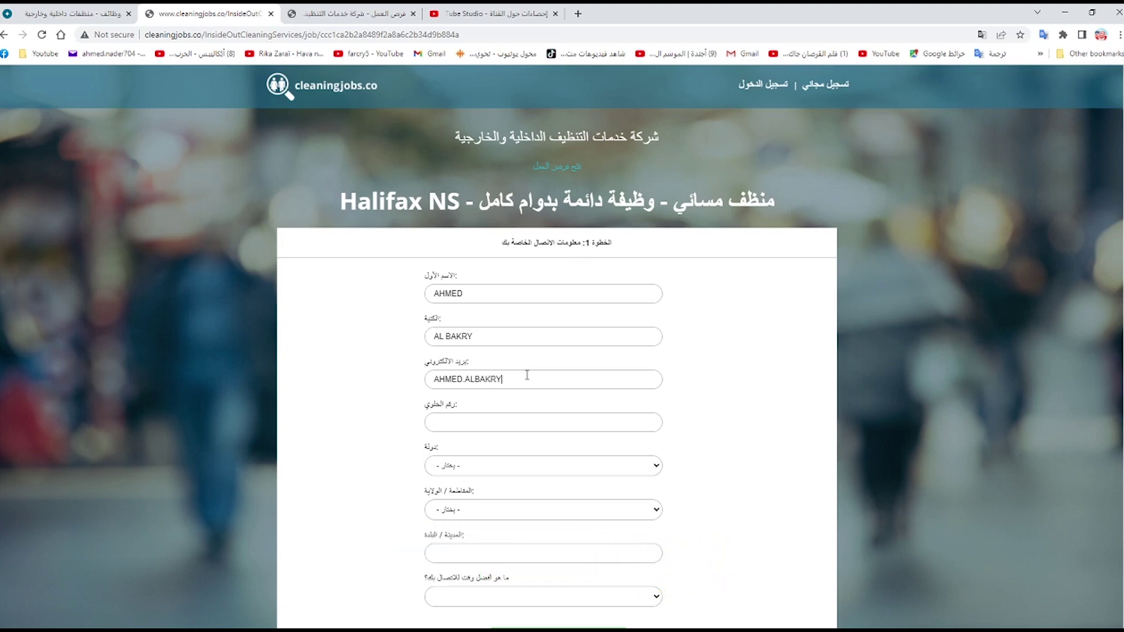
- Set country to Iraq, city to baghdad from autofill, and preferred contact time to morning
scroll(594, 401, "down", 2)
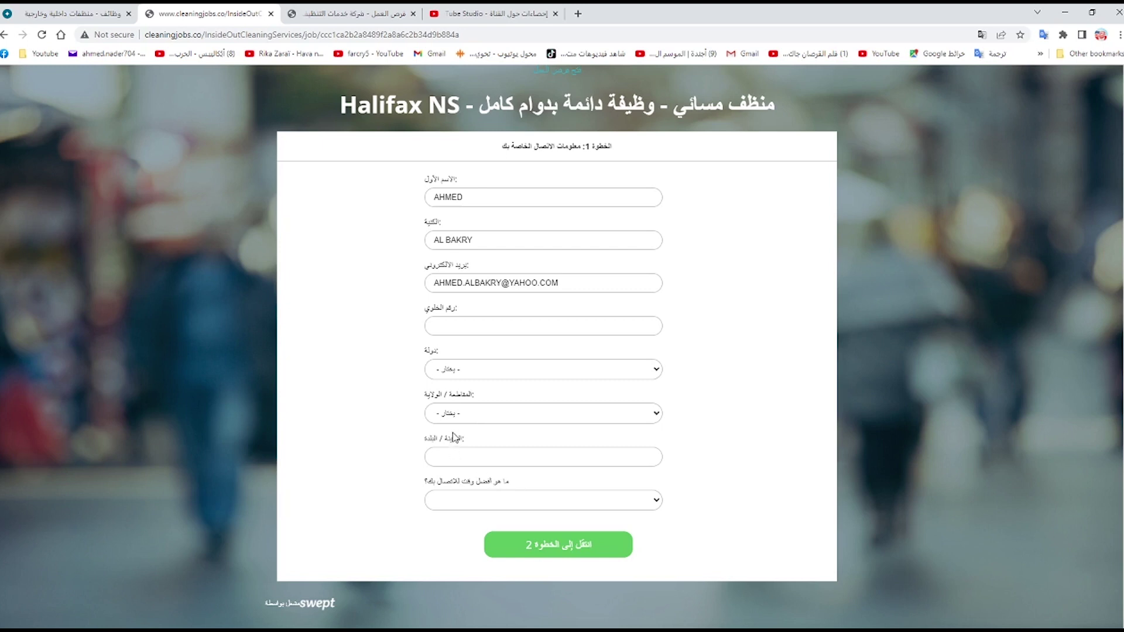
type("iraq")
left_click(627, 460)
left_click(503, 491)
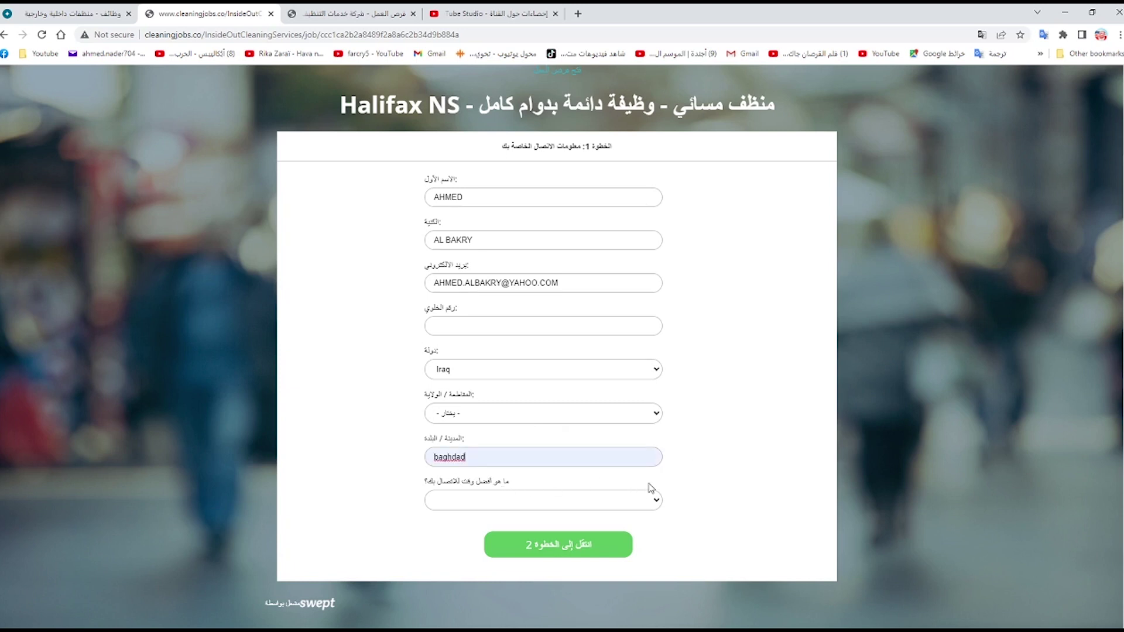
left_click(617, 500)
key("Down")
- On step 2, agree to a background check, answer the security-check question, confirm references, and set experience to 1–2 years
left_click(579, 549)
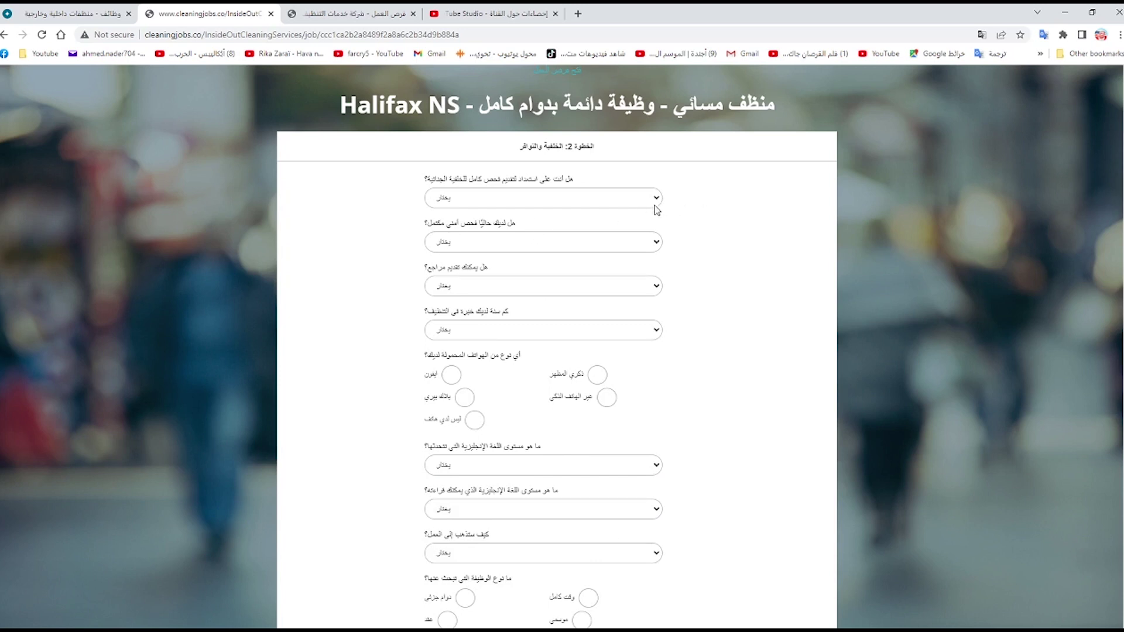
left_click(441, 221)
key("Tab")
key("Down")
key("Tab")
key("Down")
key("Tab")
key("Down")
- Mark no phone, spoken and reading English as none, and full-time plus contract job types
left_click(451, 377)
scroll(523, 396, "down", 3)
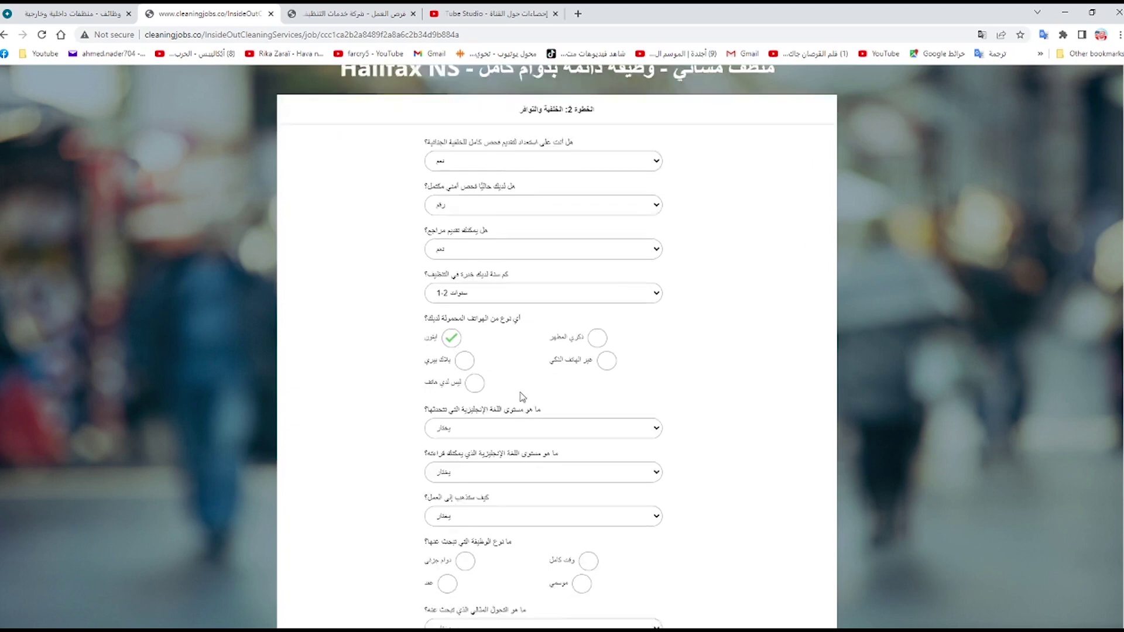
left_click(472, 244)
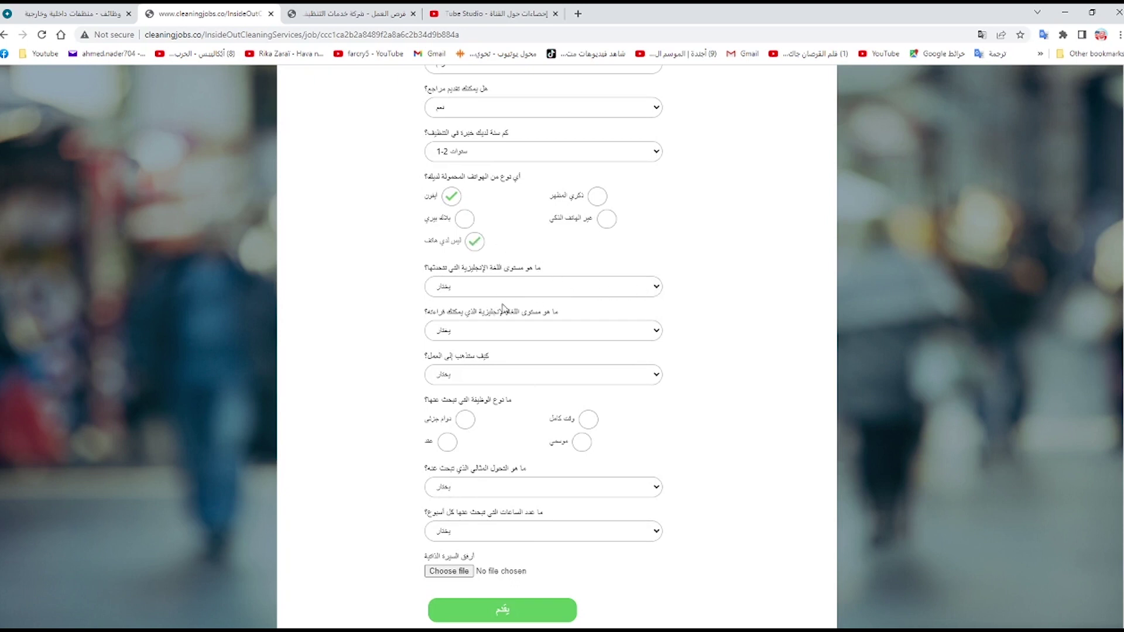
left_click(465, 329)
left_click(497, 384)
left_click(585, 425)
left_click(447, 443)
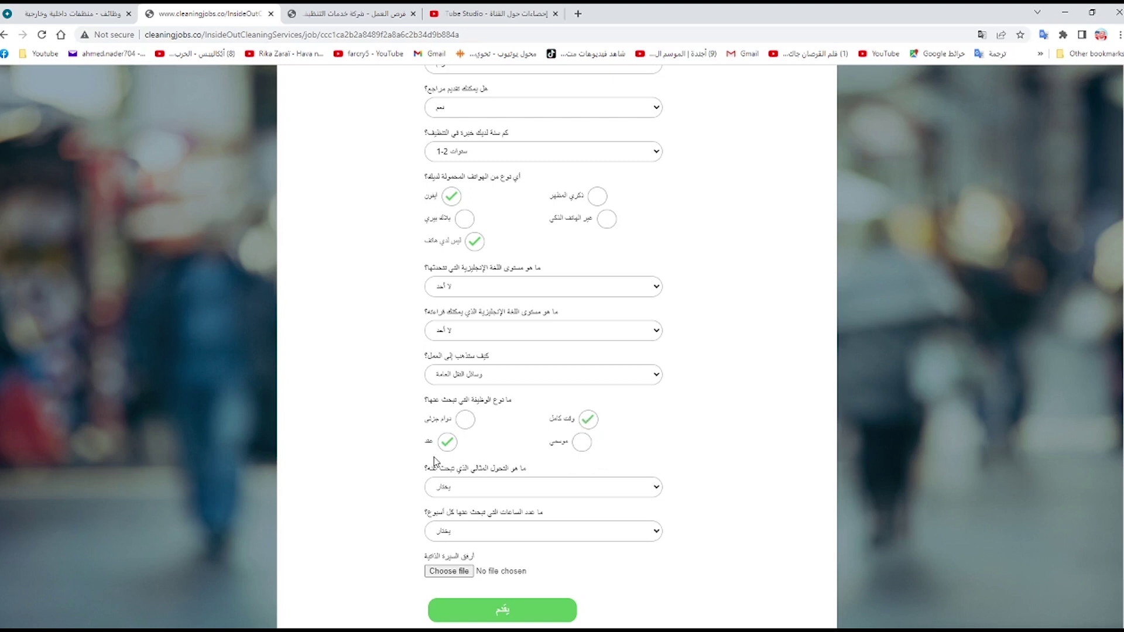
- Choose early morning (12am–9am) as preferred shift and 20 hours or more per week
scroll(606, 475, "down", 1)
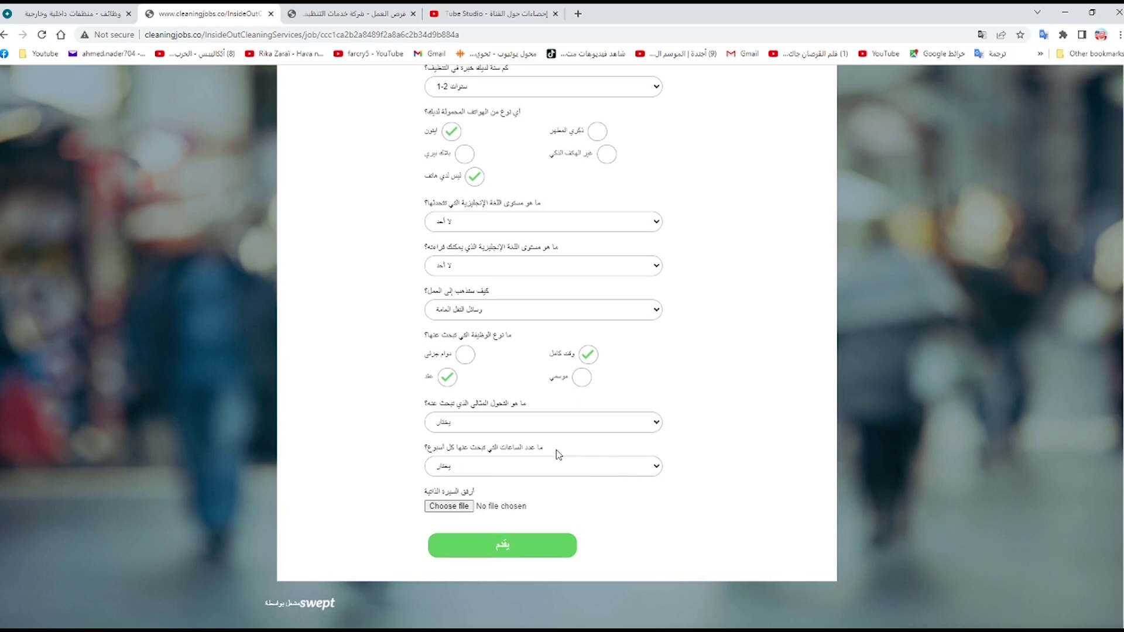
left_click(528, 475)
left_click(479, 515)
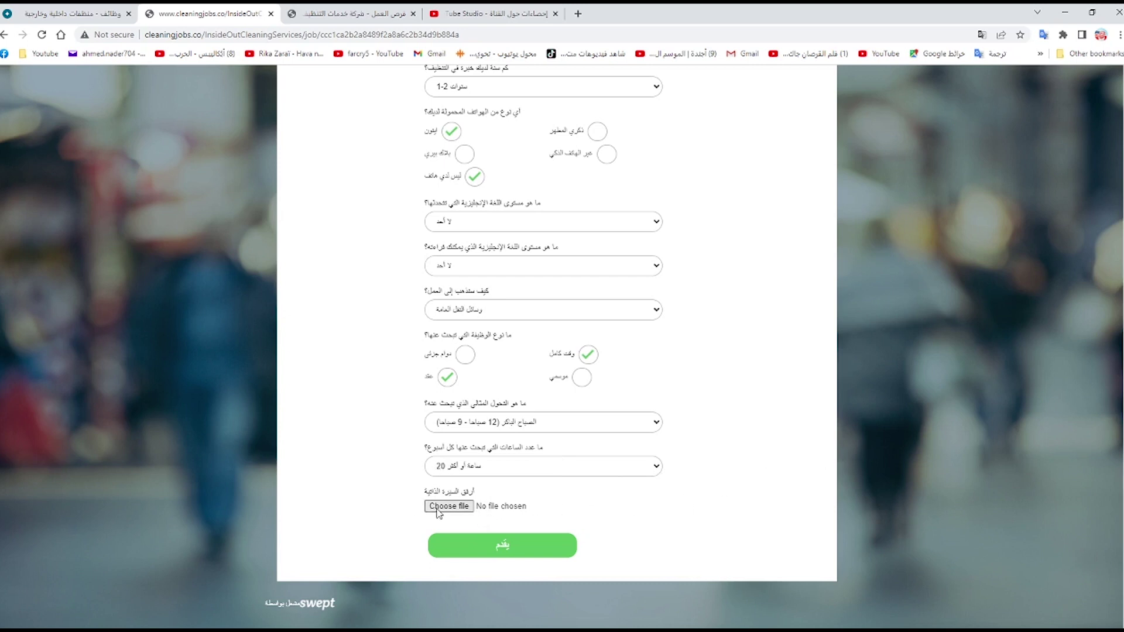
scroll(762, 435, "up", 6)
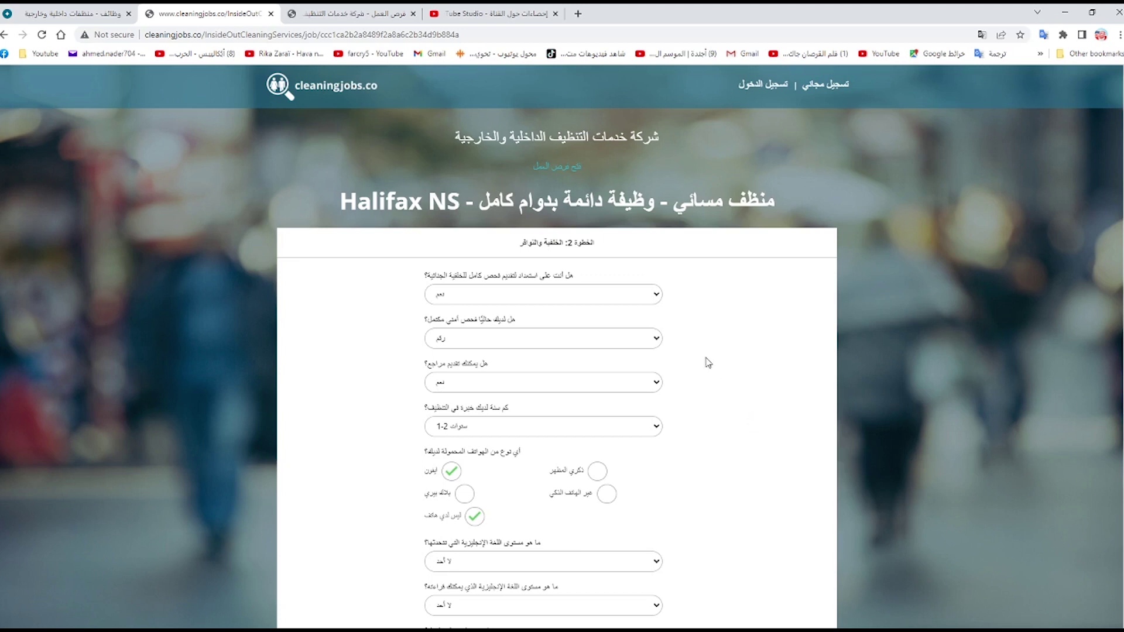
scroll(705, 361, "down", 5)
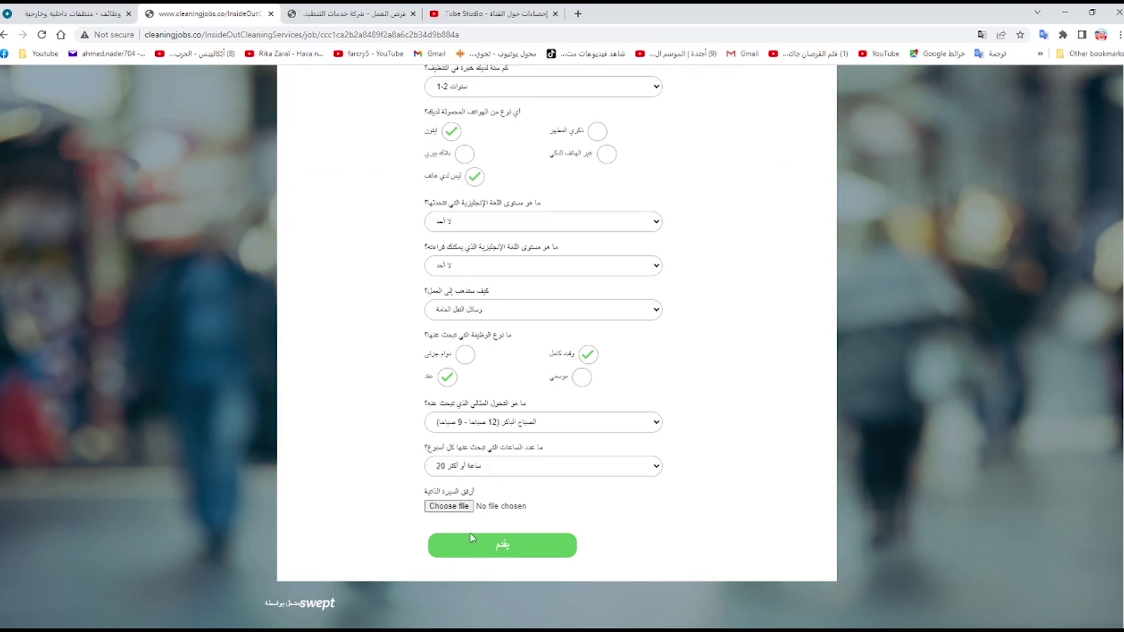
- Submit the Halifax step-2 answers and reopen the current job openings list
left_click(486, 544)
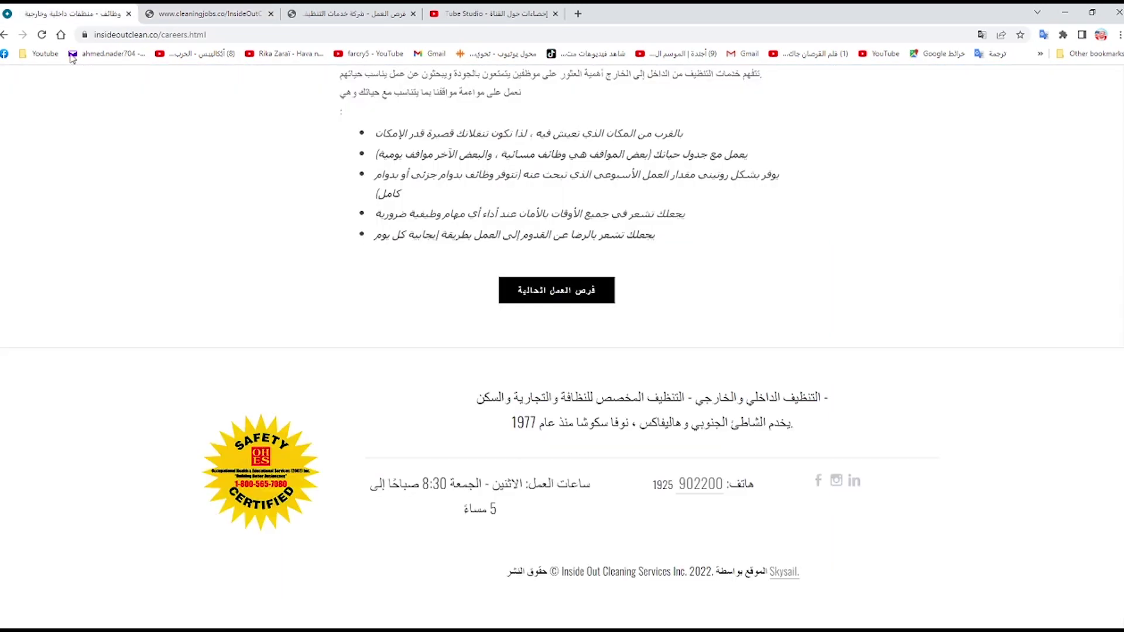
left_click(530, 299)
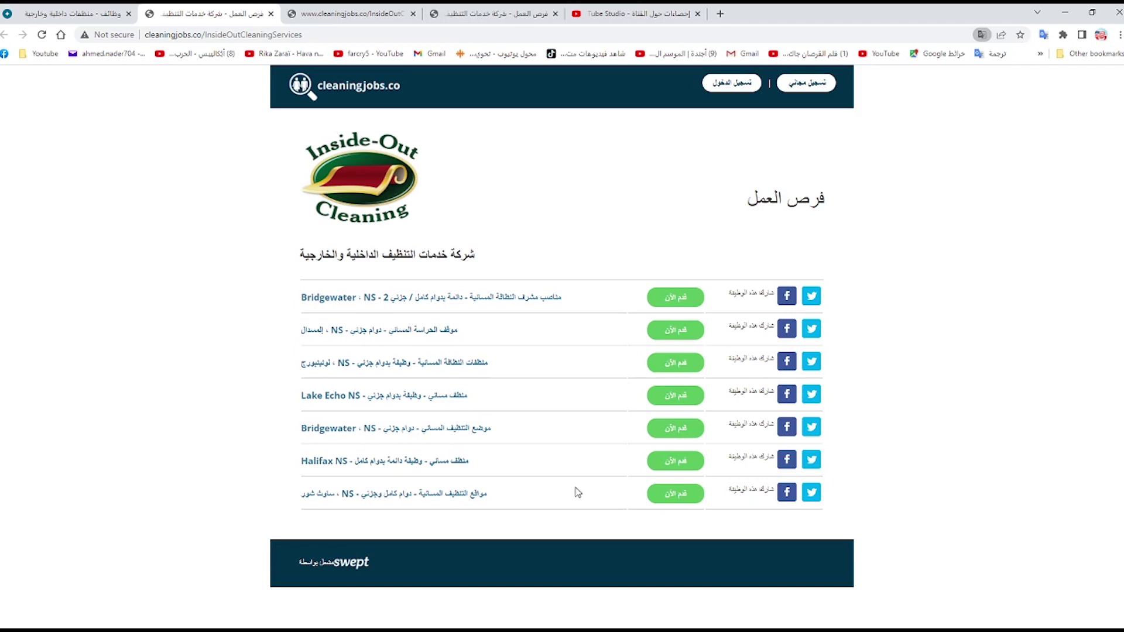
- Start the South Shore, NS application and choose Lebanon as the country
left_click(678, 496)
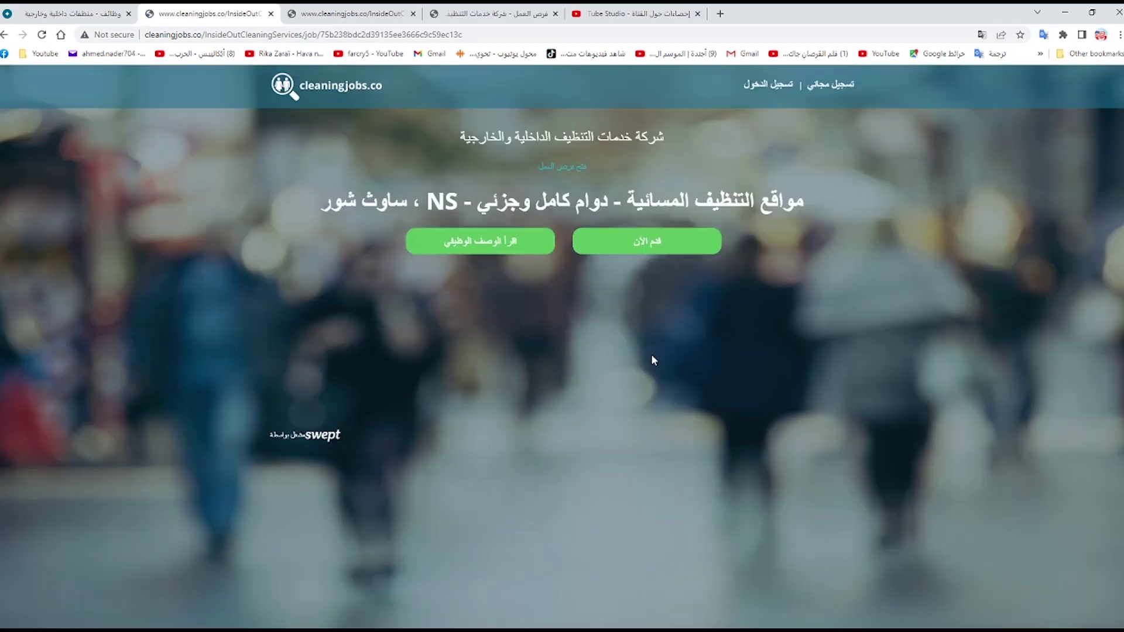
left_click(621, 242)
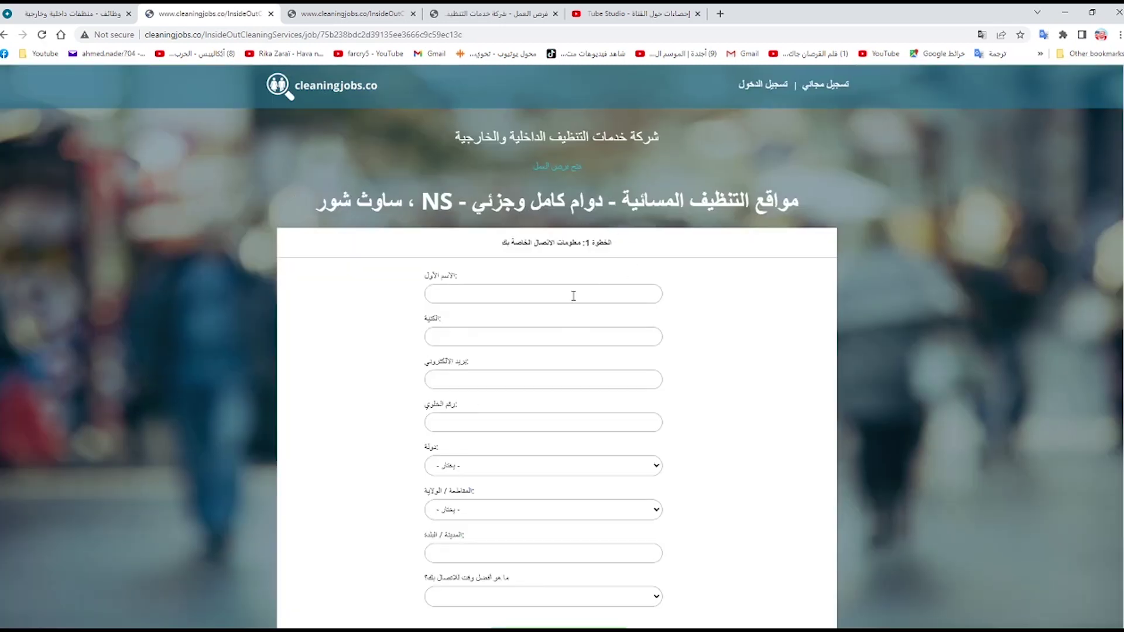
scroll(572, 325, "down", 2)
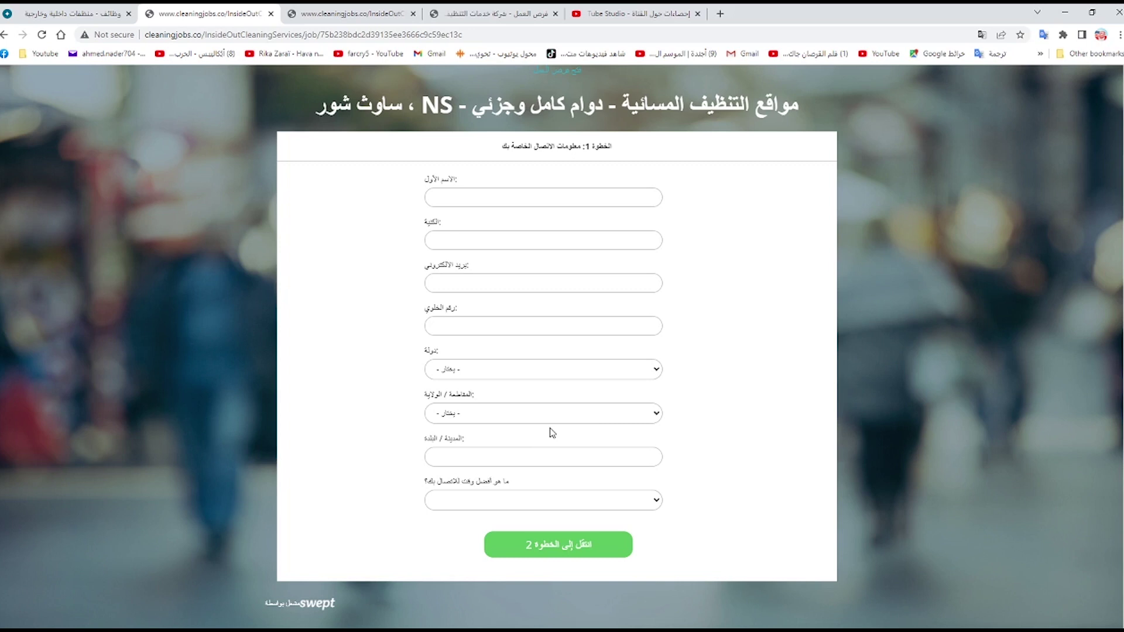
type("Lebanon")
- Return to the Inside Out Cleaning tab and go to its home page
left_click(84, 18)
scroll(723, 344, "up", 2)
scroll(722, 344, "up", 4)
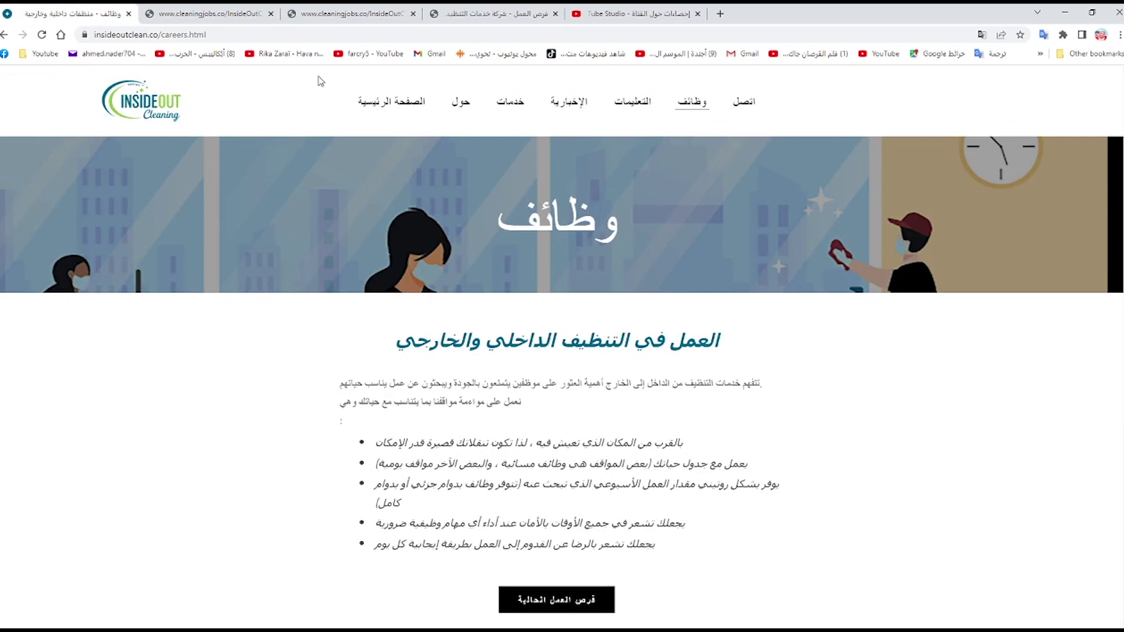
left_click(396, 109)
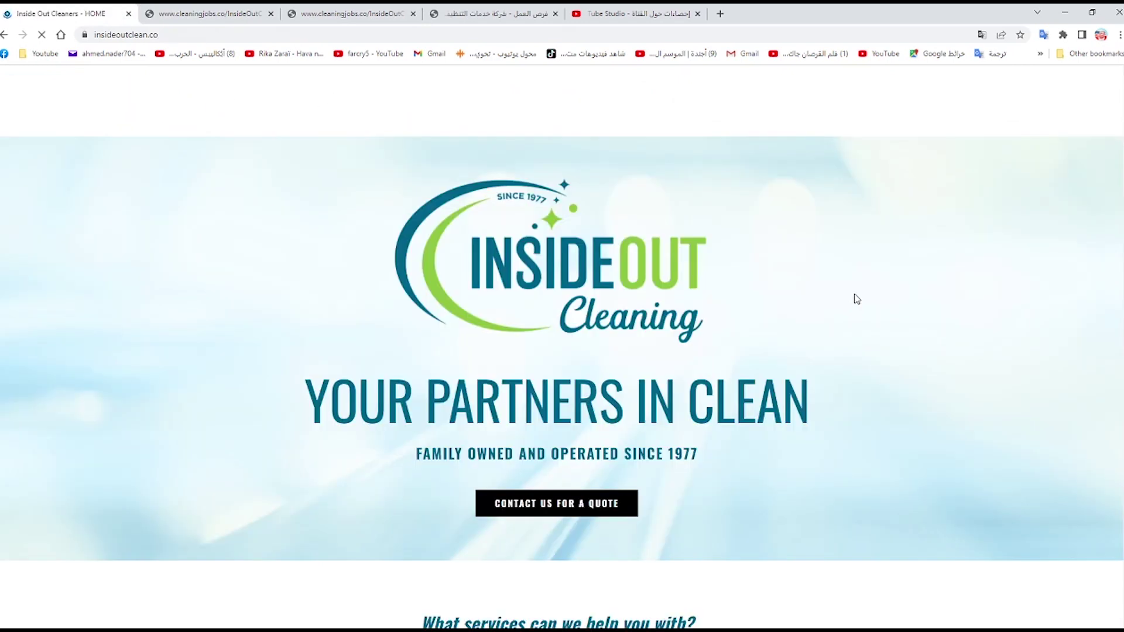